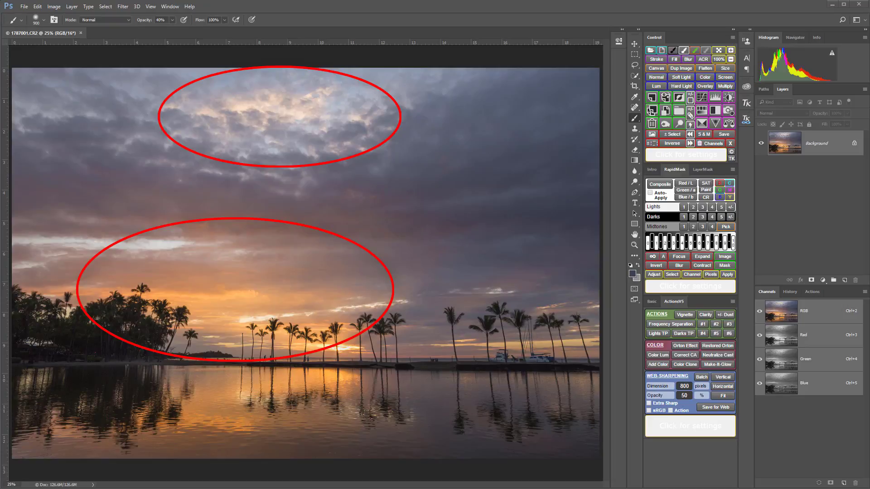
- Generate a red-channel luminosity mask from the composite and refine it to Midtones 2
{"action": "left_click", "coordinate": [659, 184]}
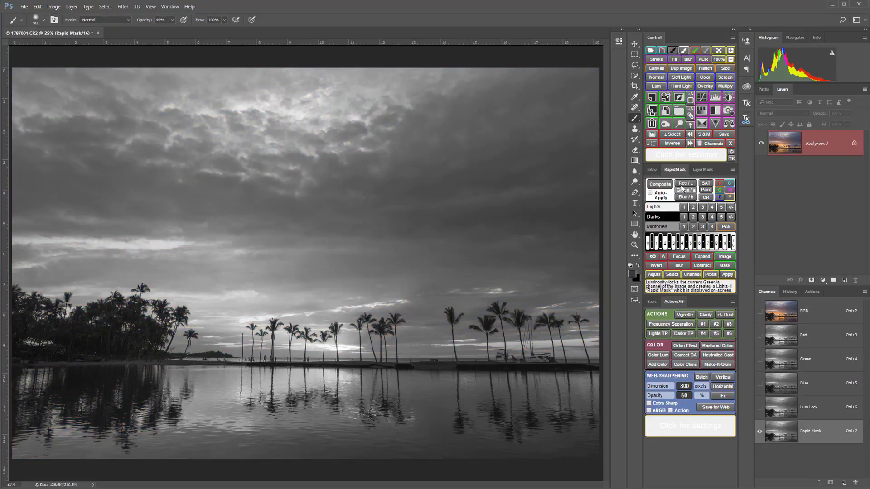
{"action": "left_click", "coordinate": [685, 183]}
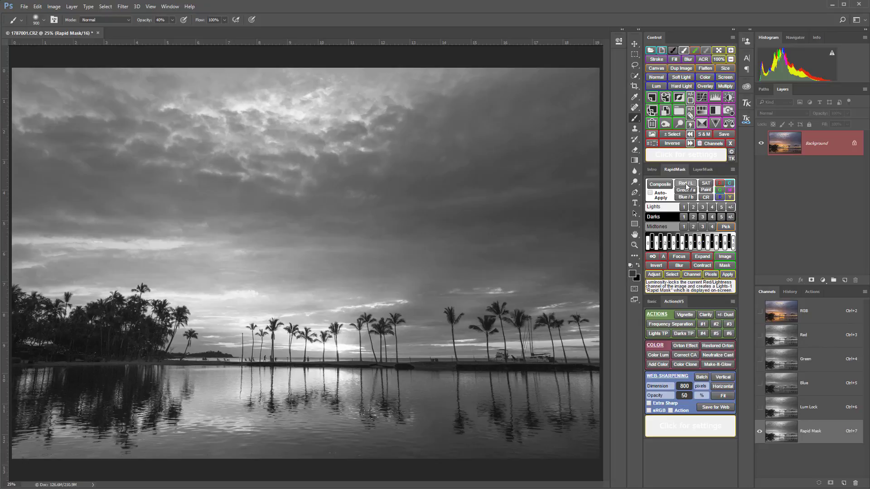
{"action": "left_click", "coordinate": [685, 226]}
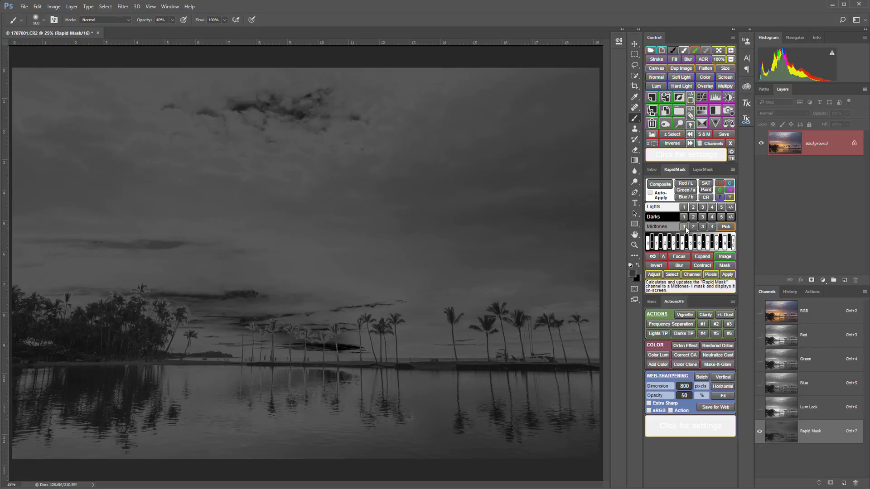
{"action": "left_click", "coordinate": [693, 227]}
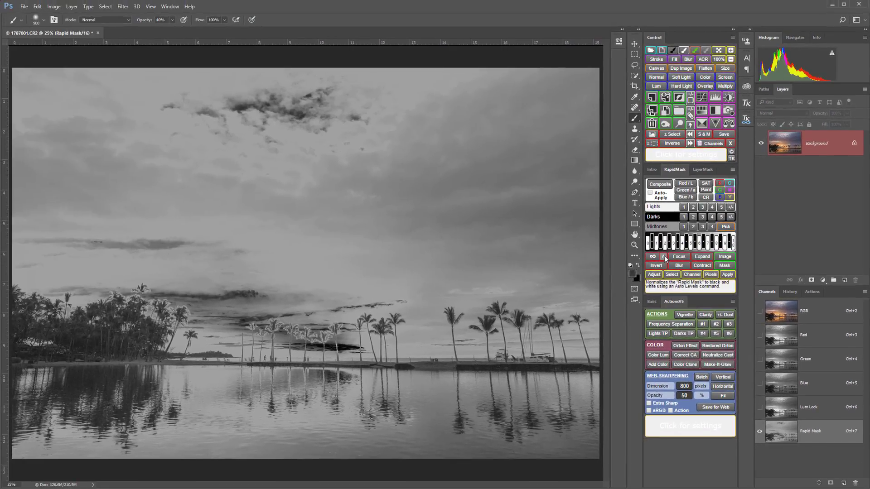
- Auto-level the Rapid Mask to full contrast, then apply Levels with midtone input 0.22
{"action": "left_click", "coordinate": [664, 257]}
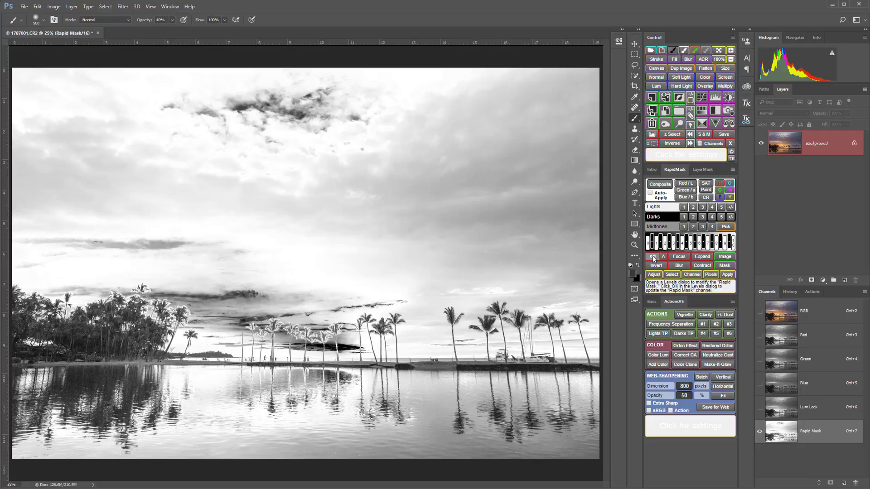
{"action": "left_click", "coordinate": [652, 257]}
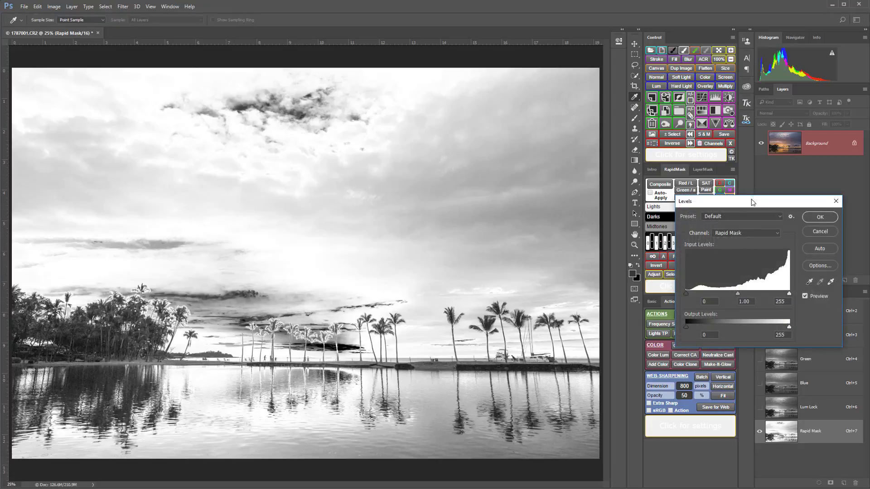
{"action": "left_click_drag", "start_coordinate": [740, 205], "coordinate": [670, 268]}
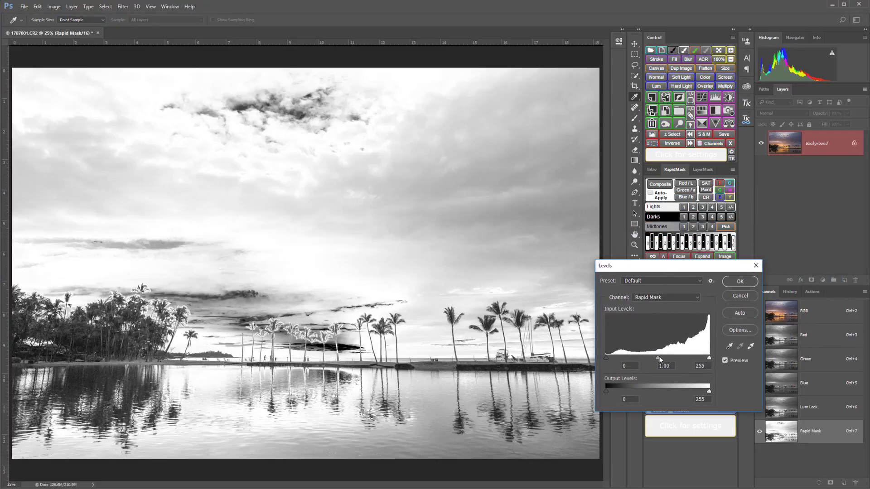
{"action": "left_click_drag", "start_coordinate": [658, 358], "coordinate": [695, 353]}
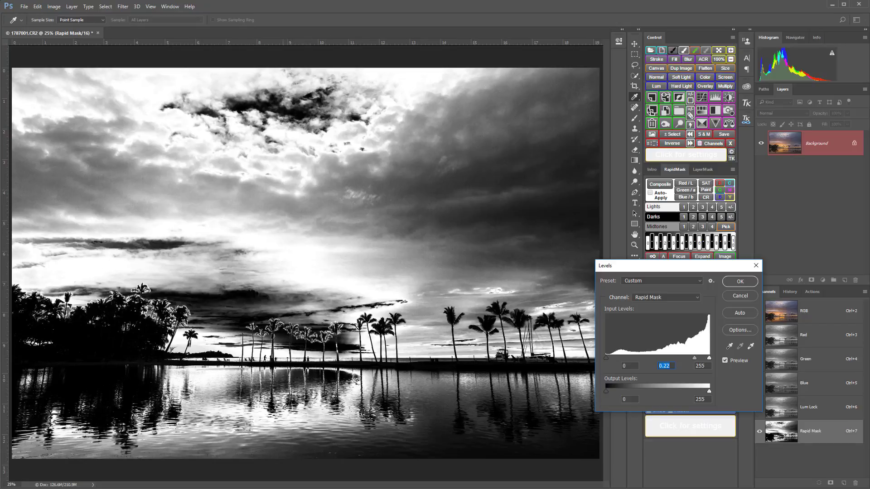
{"action": "left_click", "coordinate": [743, 281]}
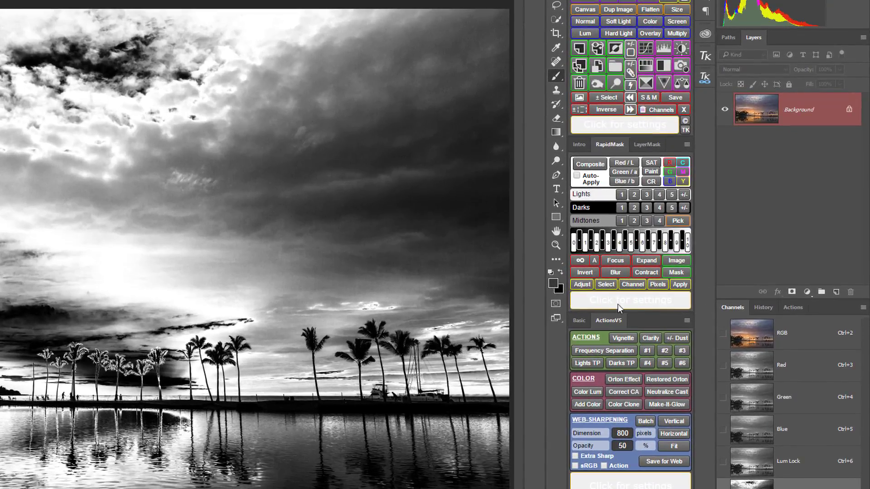
- Add a Levels 1 adjustment layer masked by the Rapid Mask above the Background
{"action": "left_click", "coordinate": [583, 286]}
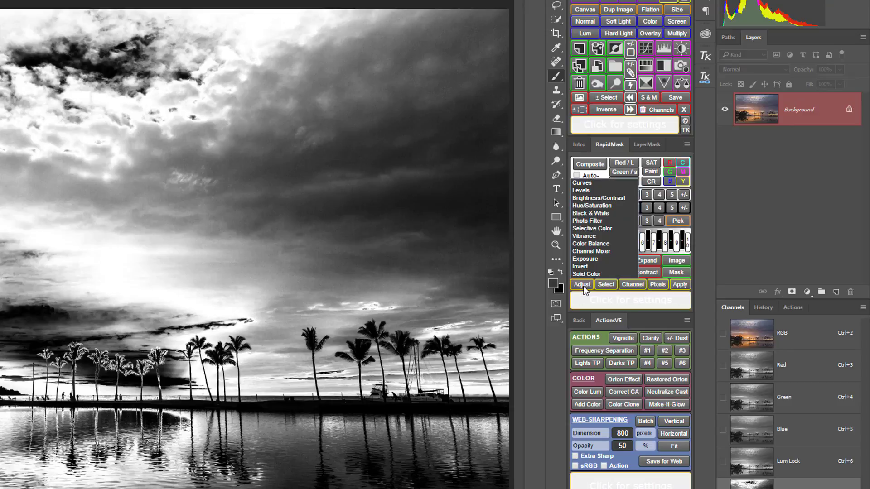
{"action": "left_click", "coordinate": [583, 286]}
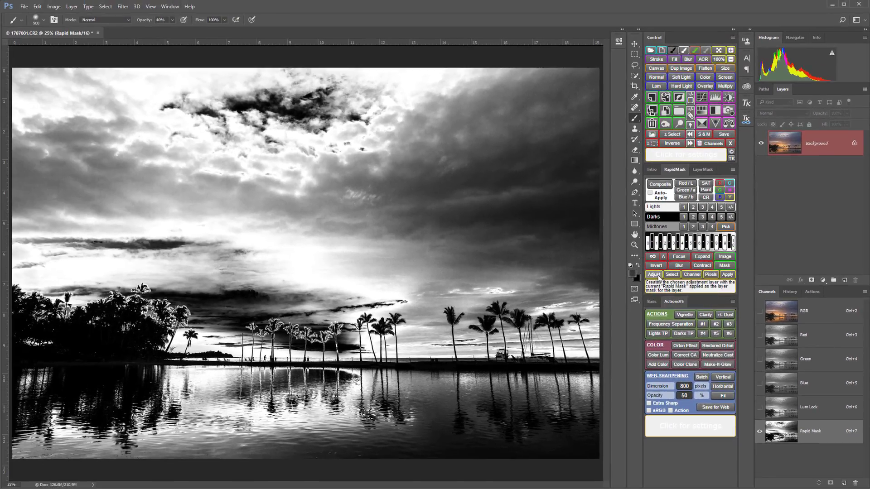
{"action": "left_click", "coordinate": [653, 275]}
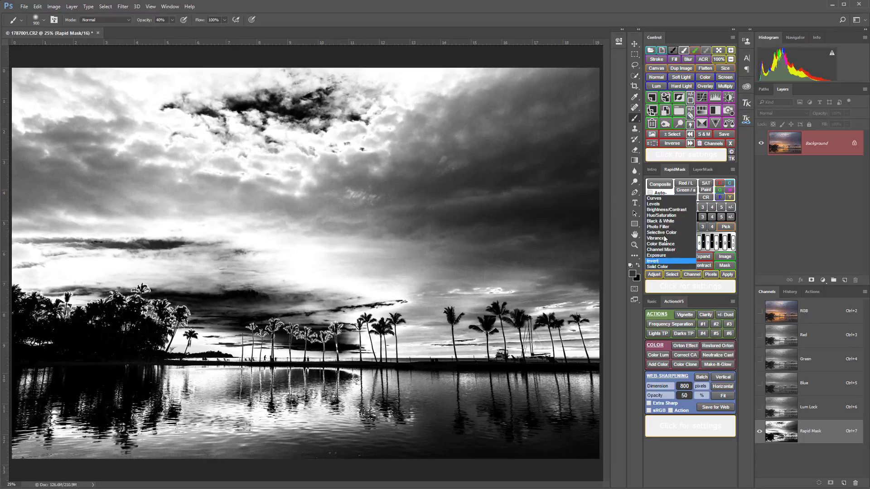
{"action": "left_click", "coordinate": [654, 204]}
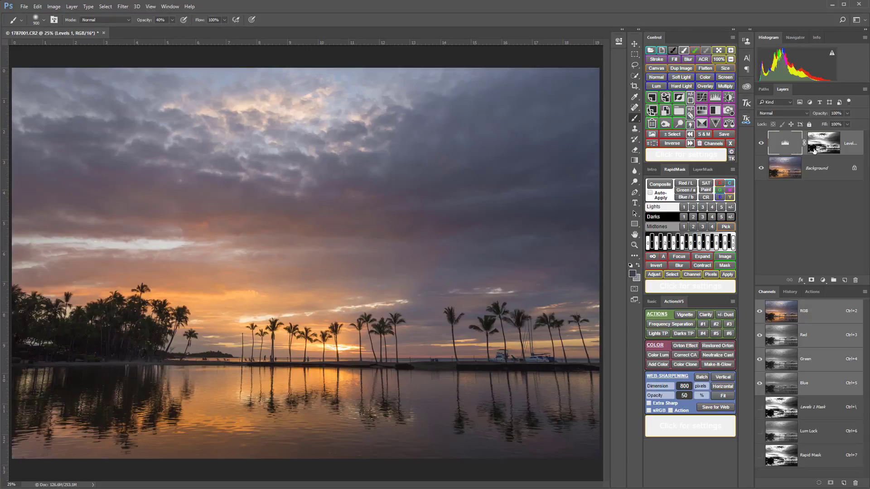
- Set the Levels 1 input values to 0, 0.76 and 244 in Properties
{"action": "double_click", "coordinate": [785, 144]}
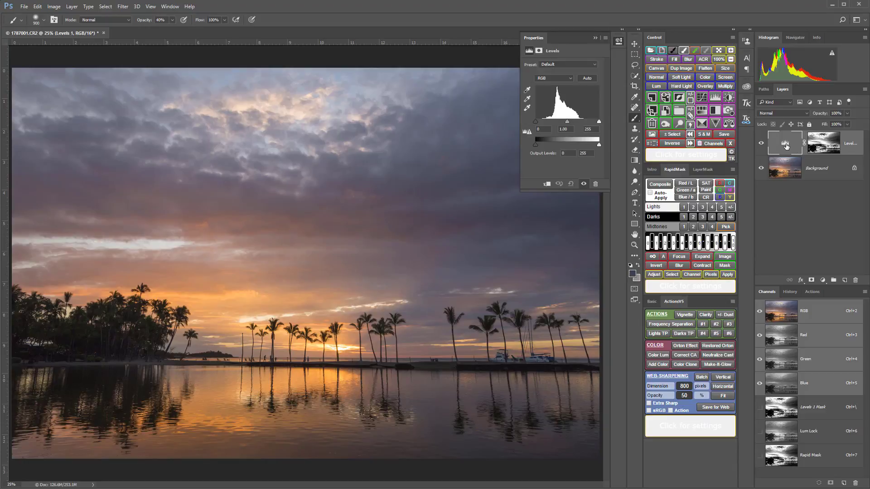
{"action": "left_click_drag", "start_coordinate": [567, 122], "coordinate": [540, 123]}
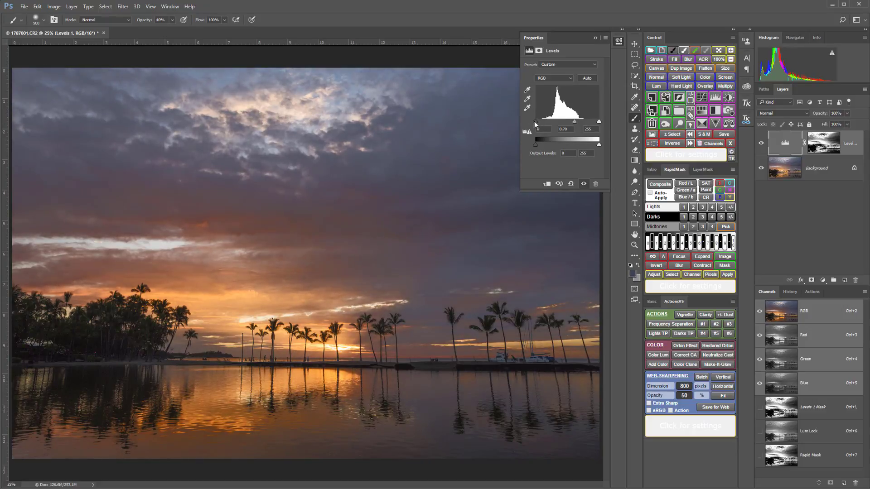
{"action": "mouse_move", "coordinate": [573, 122]}
{"action": "left_mouse_down"}
{"action": "mouse_move", "coordinate": [596, 123]}
{"action": "mouse_move", "coordinate": [571, 123]}
{"action": "left_mouse_up"}
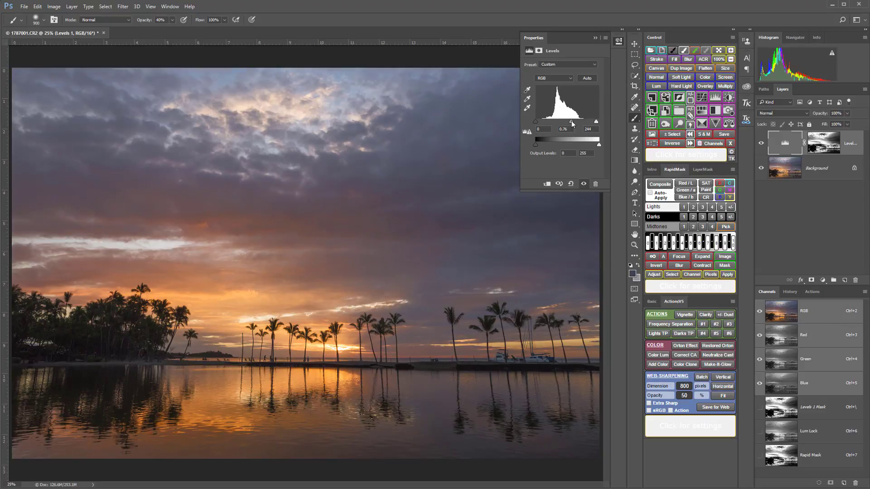
- Toggle the Levels 1 layer's visibility to compare before and after
{"action": "left_click", "coordinate": [762, 144]}
{"action": "left_click", "coordinate": [761, 144]}
{"action": "left_click", "coordinate": [762, 143]}
{"action": "left_click", "coordinate": [761, 144]}
- Toggle the Levels 1 layer mask off and on to compare, leaving it enabled
{"action": "left_click", "coordinate": [826, 147], "text": "shift"}
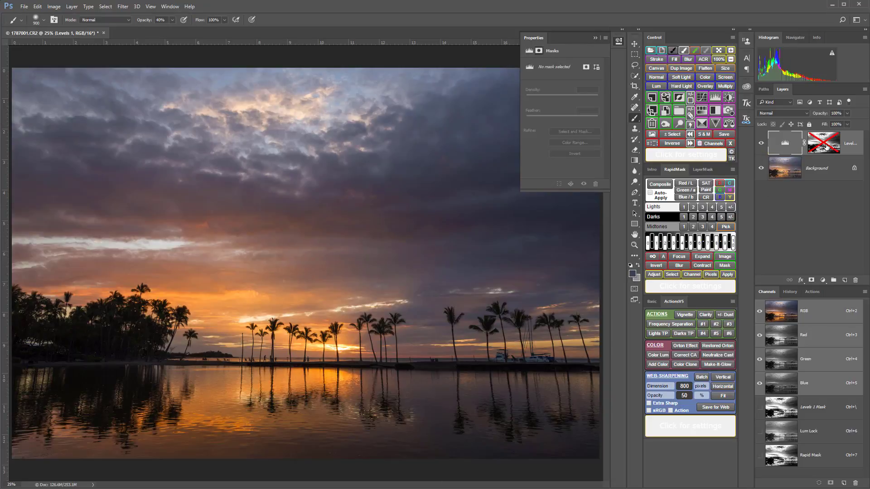
{"action": "left_click", "coordinate": [826, 148], "text": "shift"}
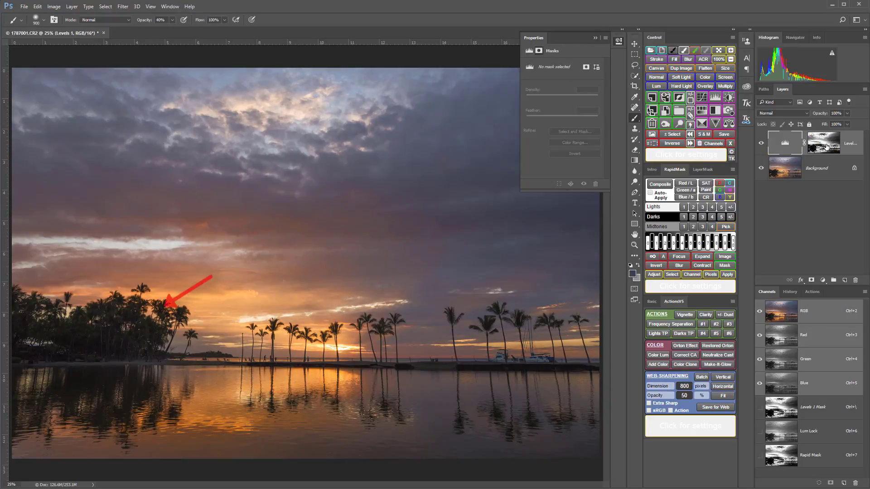
{"action": "left_click", "coordinate": [827, 148], "text": "shift"}
{"action": "left_click", "coordinate": [827, 147], "text": "shift"}
{"action": "left_click", "coordinate": [826, 147], "text": "shift"}
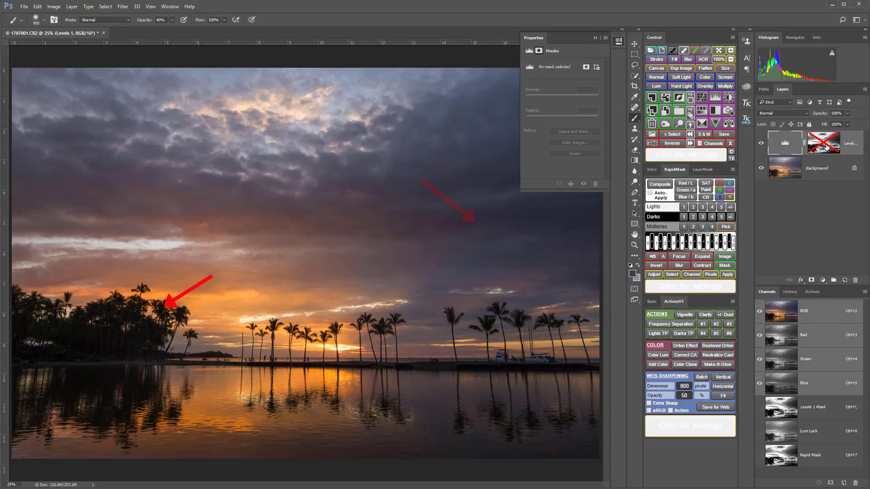
{"action": "left_click", "coordinate": [827, 146], "text": "shift"}
{"action": "left_click", "coordinate": [826, 146], "text": "shift"}
{"action": "left_click", "coordinate": [826, 146], "text": "shift"}
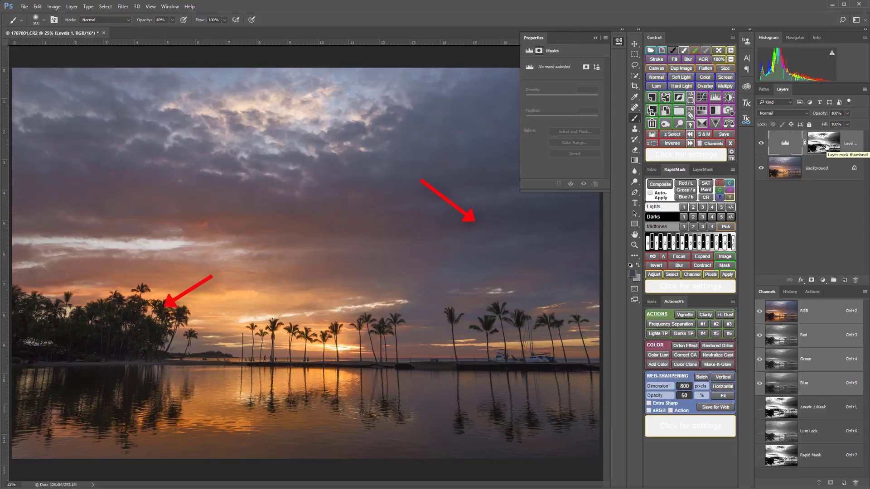
- Build a blue-channel Midtones Pick mask from the upper sky's dark blue-grey tone
{"action": "left_click", "coordinate": [617, 42]}
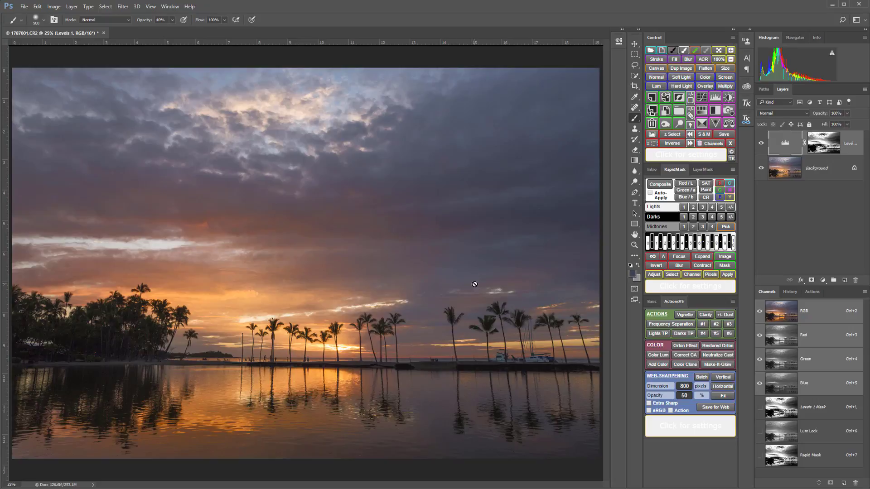
{"action": "left_click", "coordinate": [681, 197]}
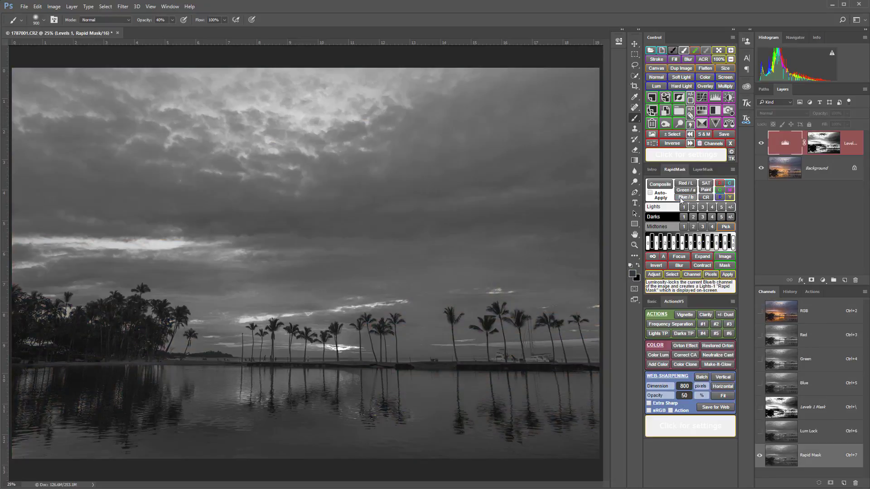
{"action": "left_click", "coordinate": [725, 227]}
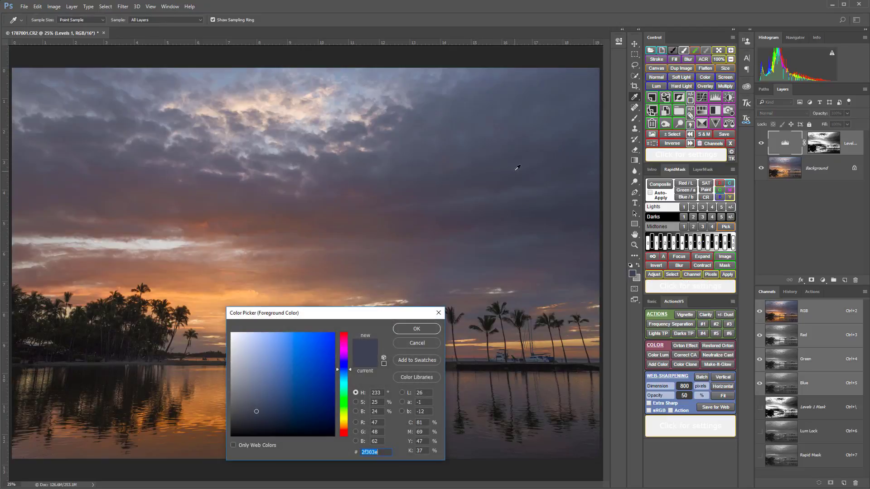
{"action": "left_click", "coordinate": [516, 169]}
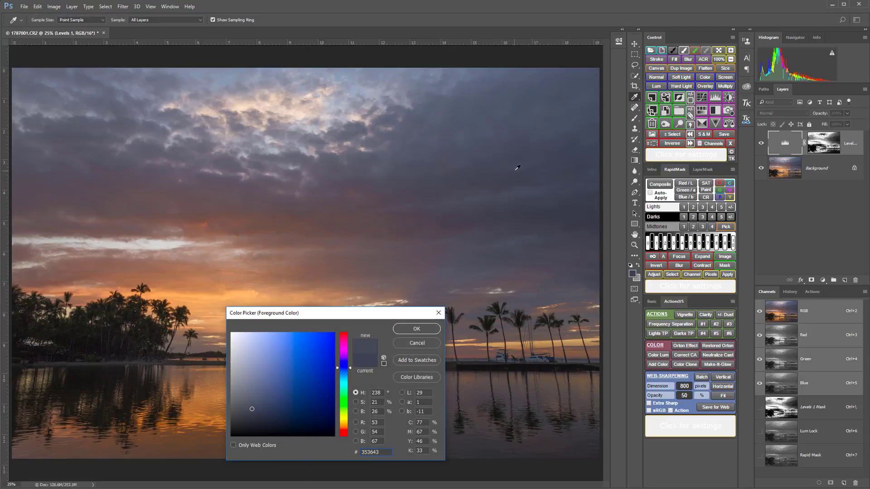
{"action": "left_click", "coordinate": [429, 329]}
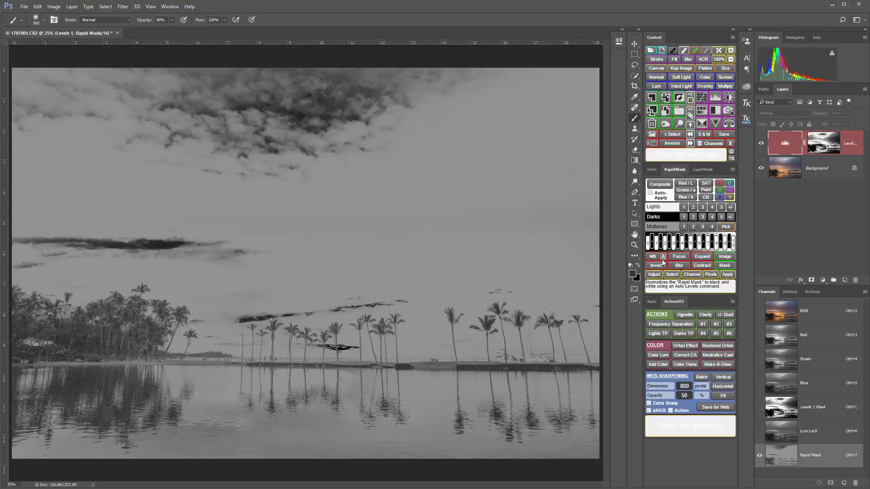
- Auto-level and focus the Rapid Mask, then contract it twice for dense black darks
{"action": "left_click", "coordinate": [662, 258]}
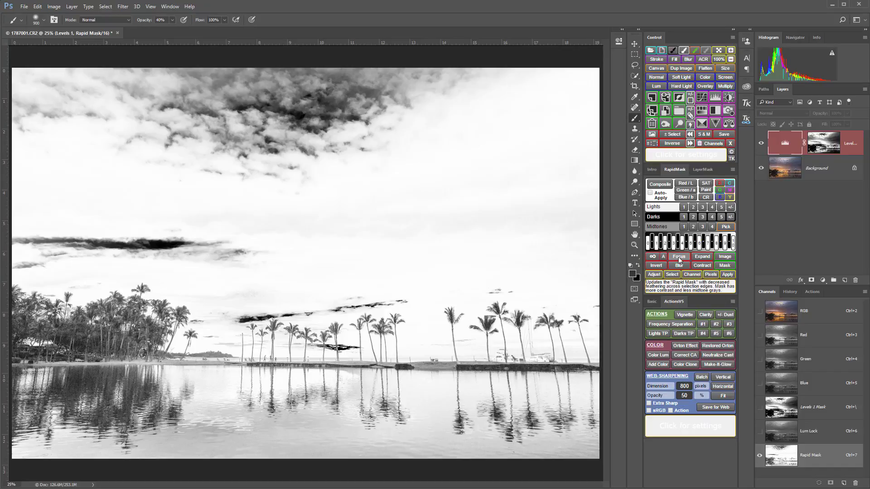
{"action": "left_click", "coordinate": [678, 257]}
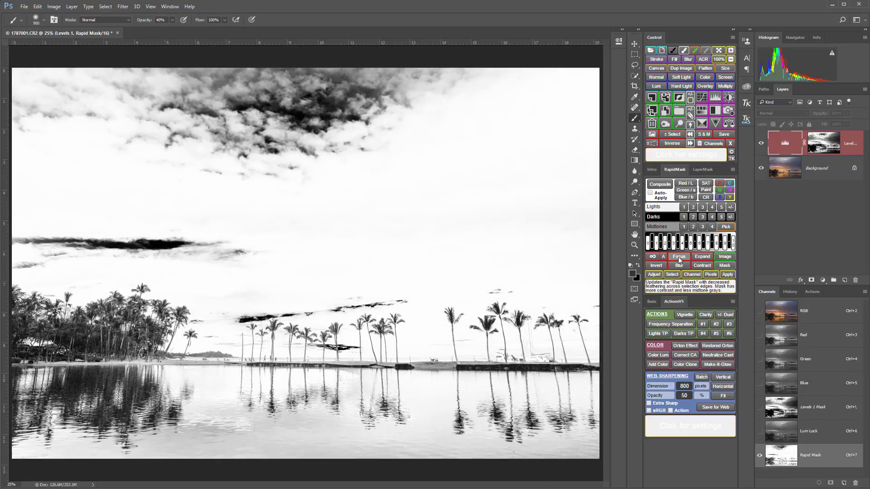
{"action": "left_click", "coordinate": [702, 265]}
{"action": "left_click", "coordinate": [703, 267]}
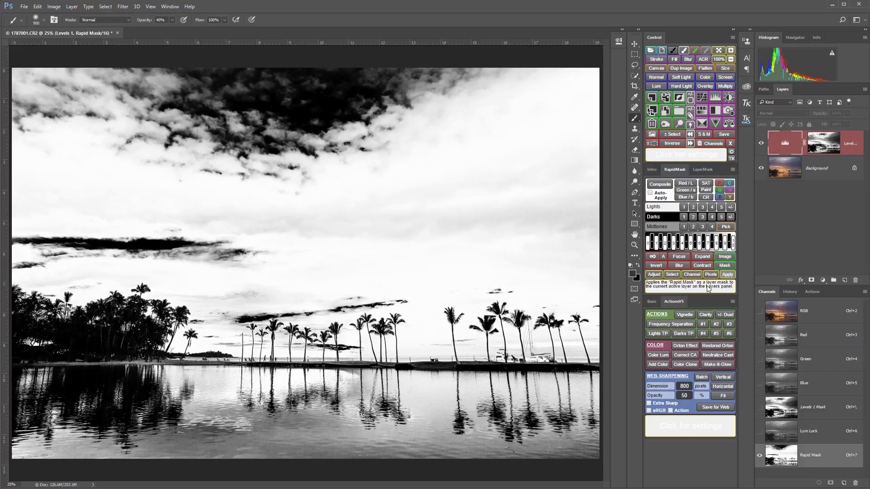
- Add a masked Levels 2 layer with input values 13, 0.90 and 221
{"action": "left_click", "coordinate": [655, 274]}
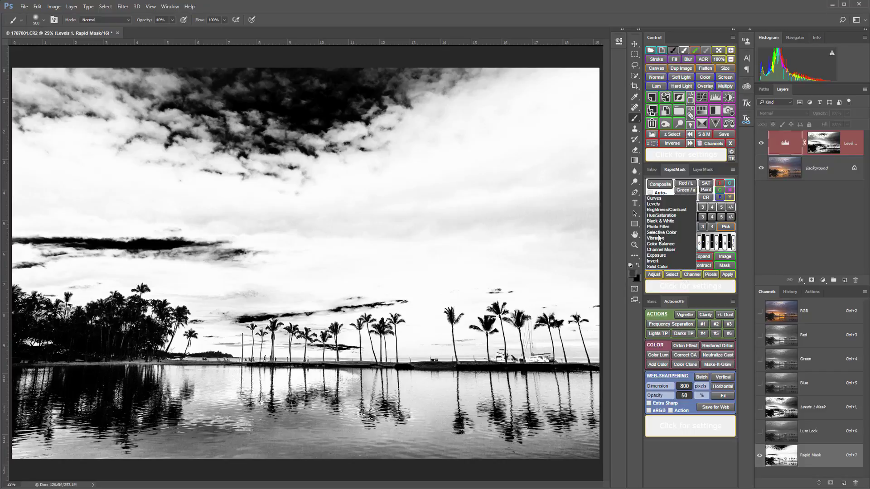
{"action": "left_click", "coordinate": [654, 208]}
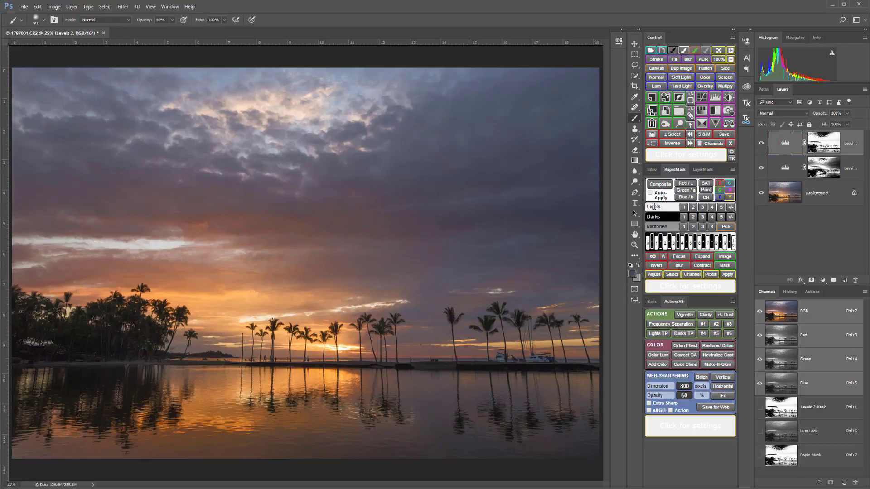
{"action": "left_click_drag", "start_coordinate": [566, 121], "coordinate": [572, 122]}
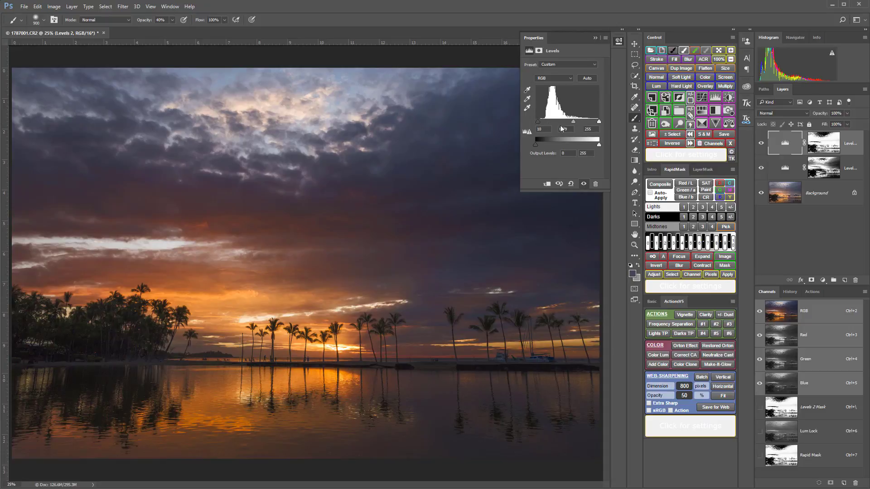
{"action": "left_click_drag", "start_coordinate": [597, 121], "coordinate": [590, 122]}
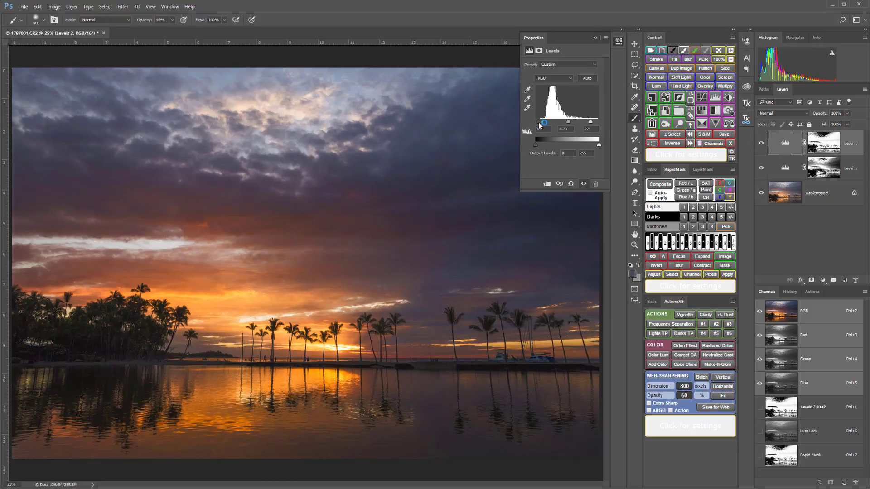
{"action": "left_click_drag", "start_coordinate": [567, 122], "coordinate": [567, 124]}
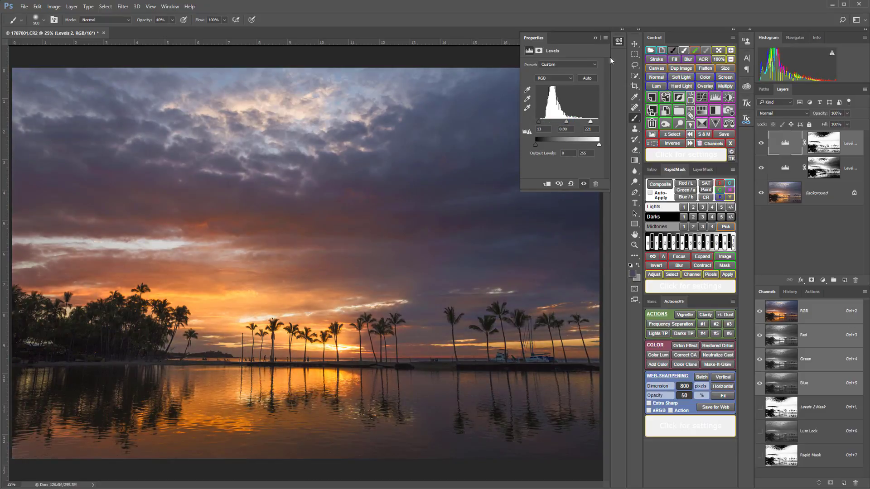
{"action": "left_click", "coordinate": [619, 41]}
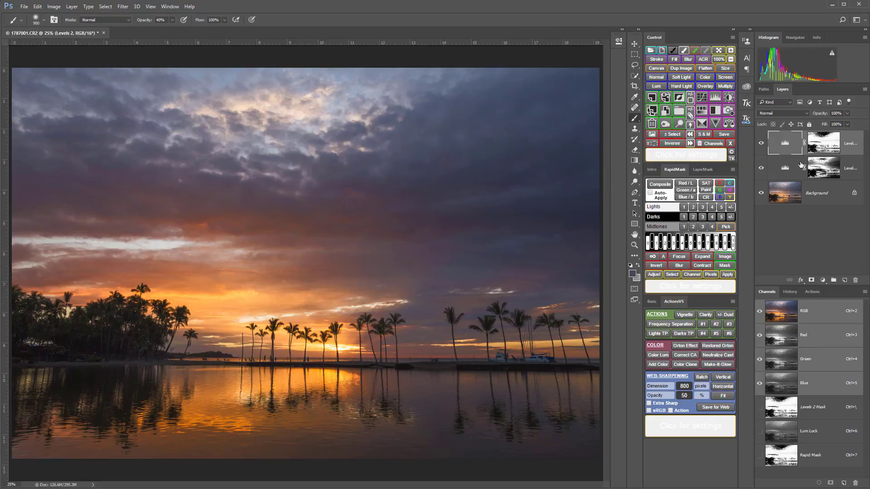
- Toggle the Levels 2 mask to compare, then display the mask on the canvas
{"action": "left_click", "coordinate": [831, 146], "text": "shift"}
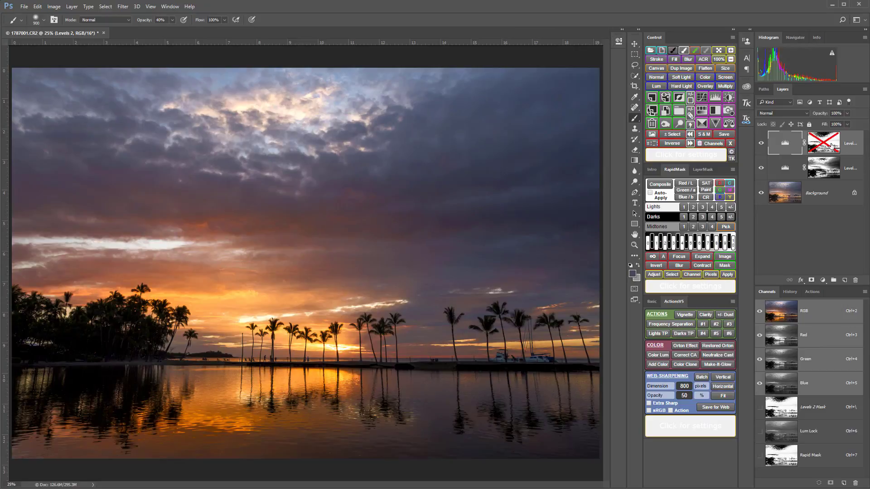
{"action": "left_click", "coordinate": [831, 145], "text": "shift"}
{"action": "left_click", "coordinate": [831, 145], "text": "shift"}
{"action": "left_click", "coordinate": [831, 145], "text": "shift"}
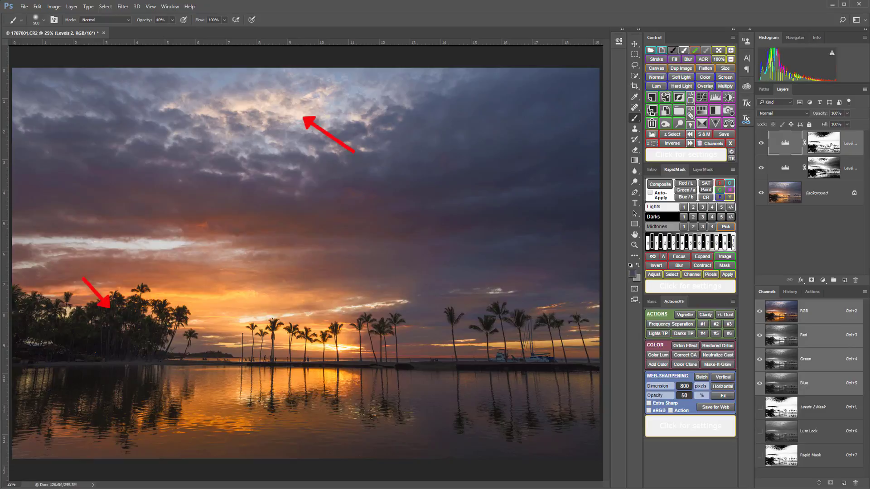
{"action": "left_click", "coordinate": [832, 145], "text": "shift"}
{"action": "left_click", "coordinate": [831, 145], "text": "shift"}
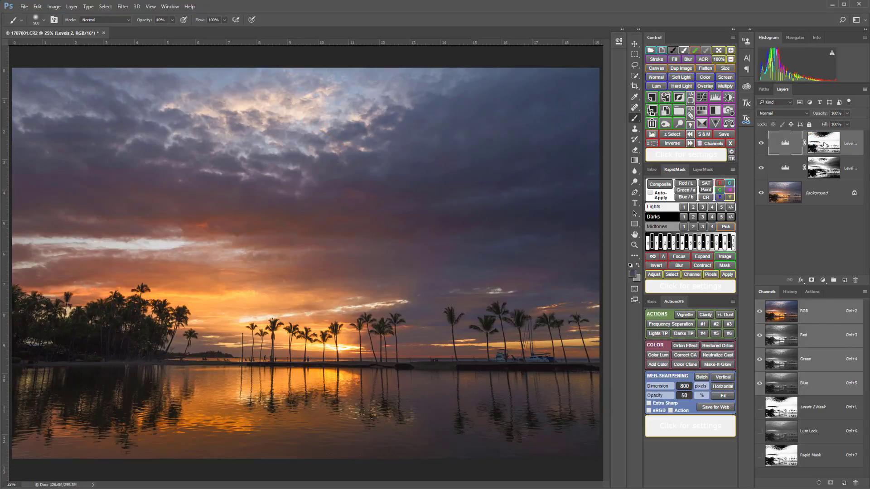
{"action": "left_click", "coordinate": [824, 145], "text": "alt"}
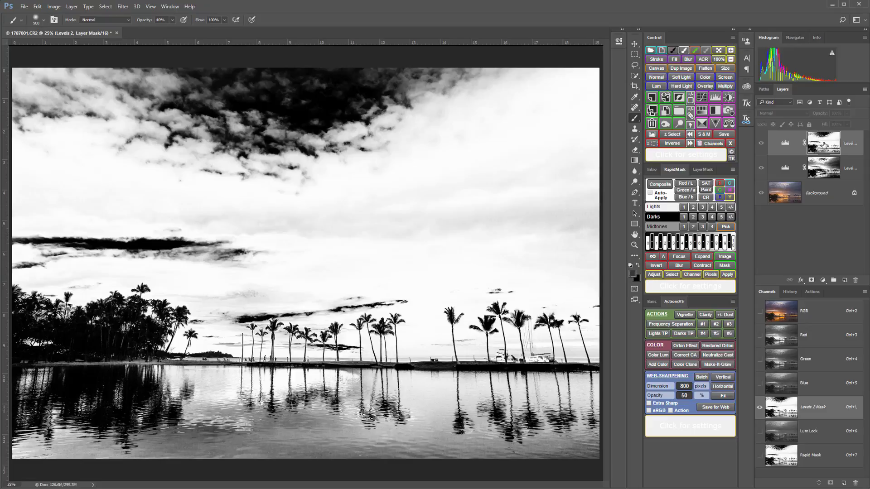
- View the Levels 1 mask, return to RGB colour, and toggle both Levels layers for before/after
{"action": "left_click", "coordinate": [821, 174], "text": "alt"}
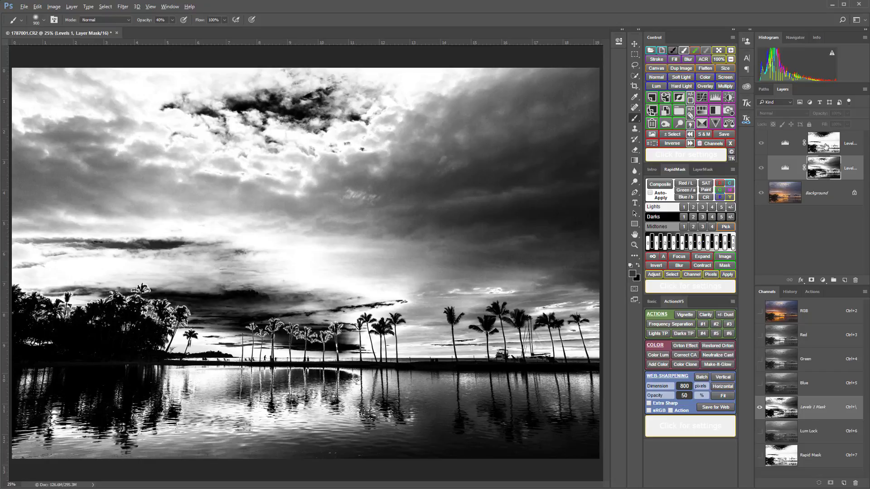
{"action": "left_click", "coordinate": [826, 166], "text": "alt"}
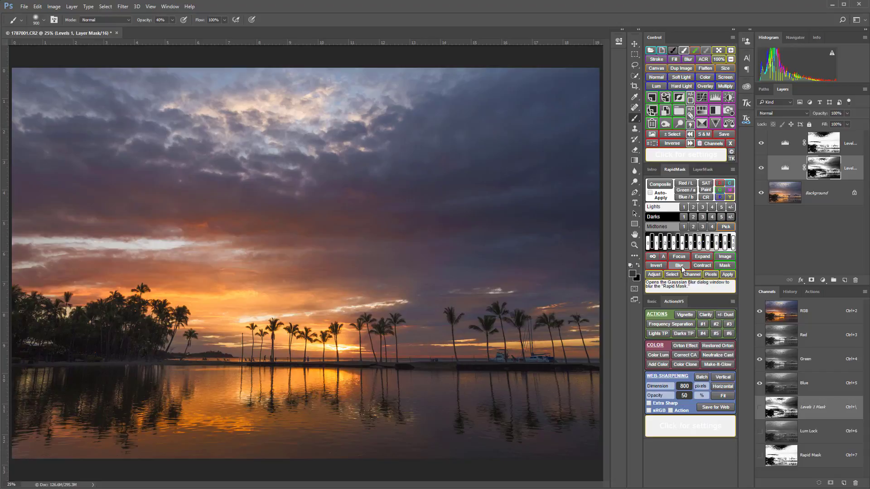
{"action": "left_click", "coordinate": [761, 194], "text": "alt"}
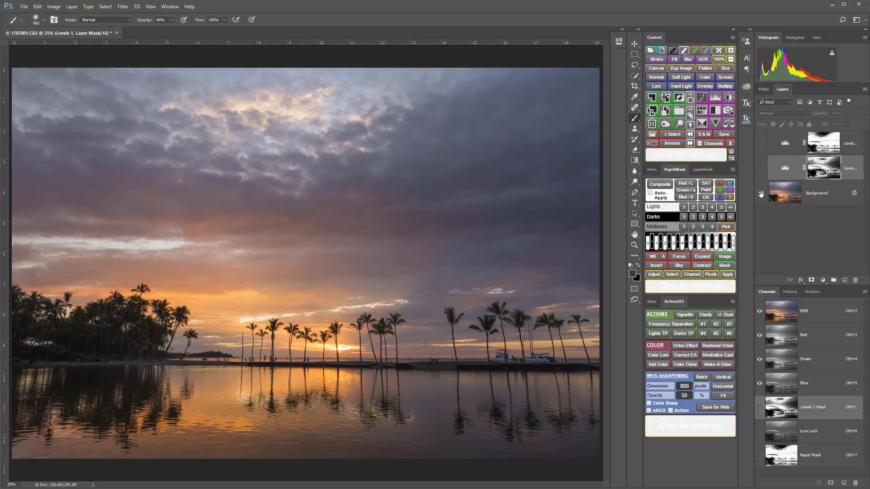
{"action": "left_click", "coordinate": [761, 194], "text": "alt"}
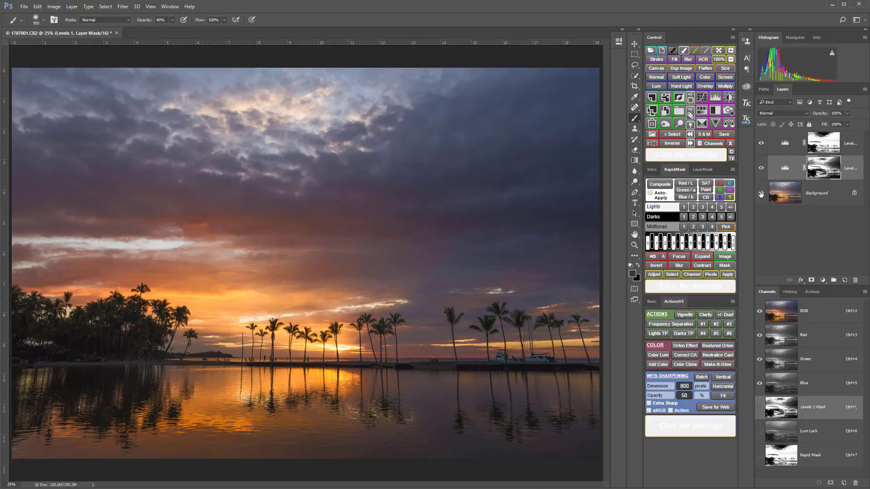
{"action": "left_click", "coordinate": [761, 193], "text": "alt"}
{"action": "left_click", "coordinate": [761, 194], "text": "alt"}
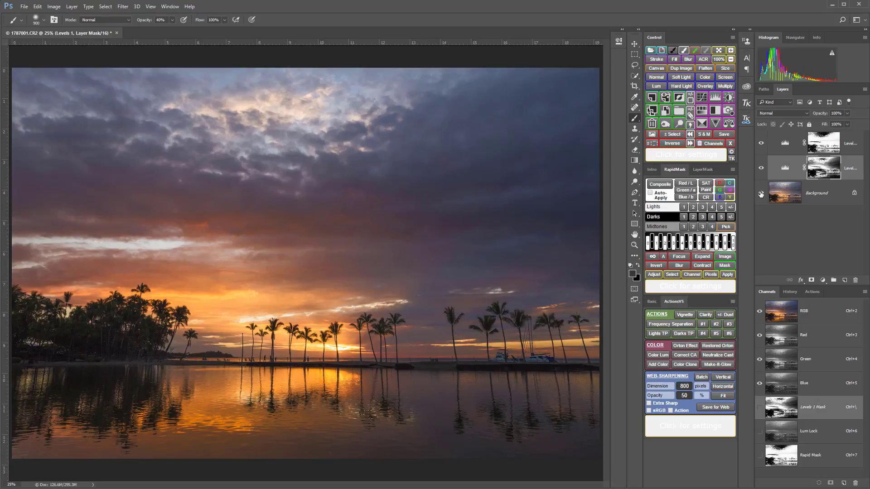